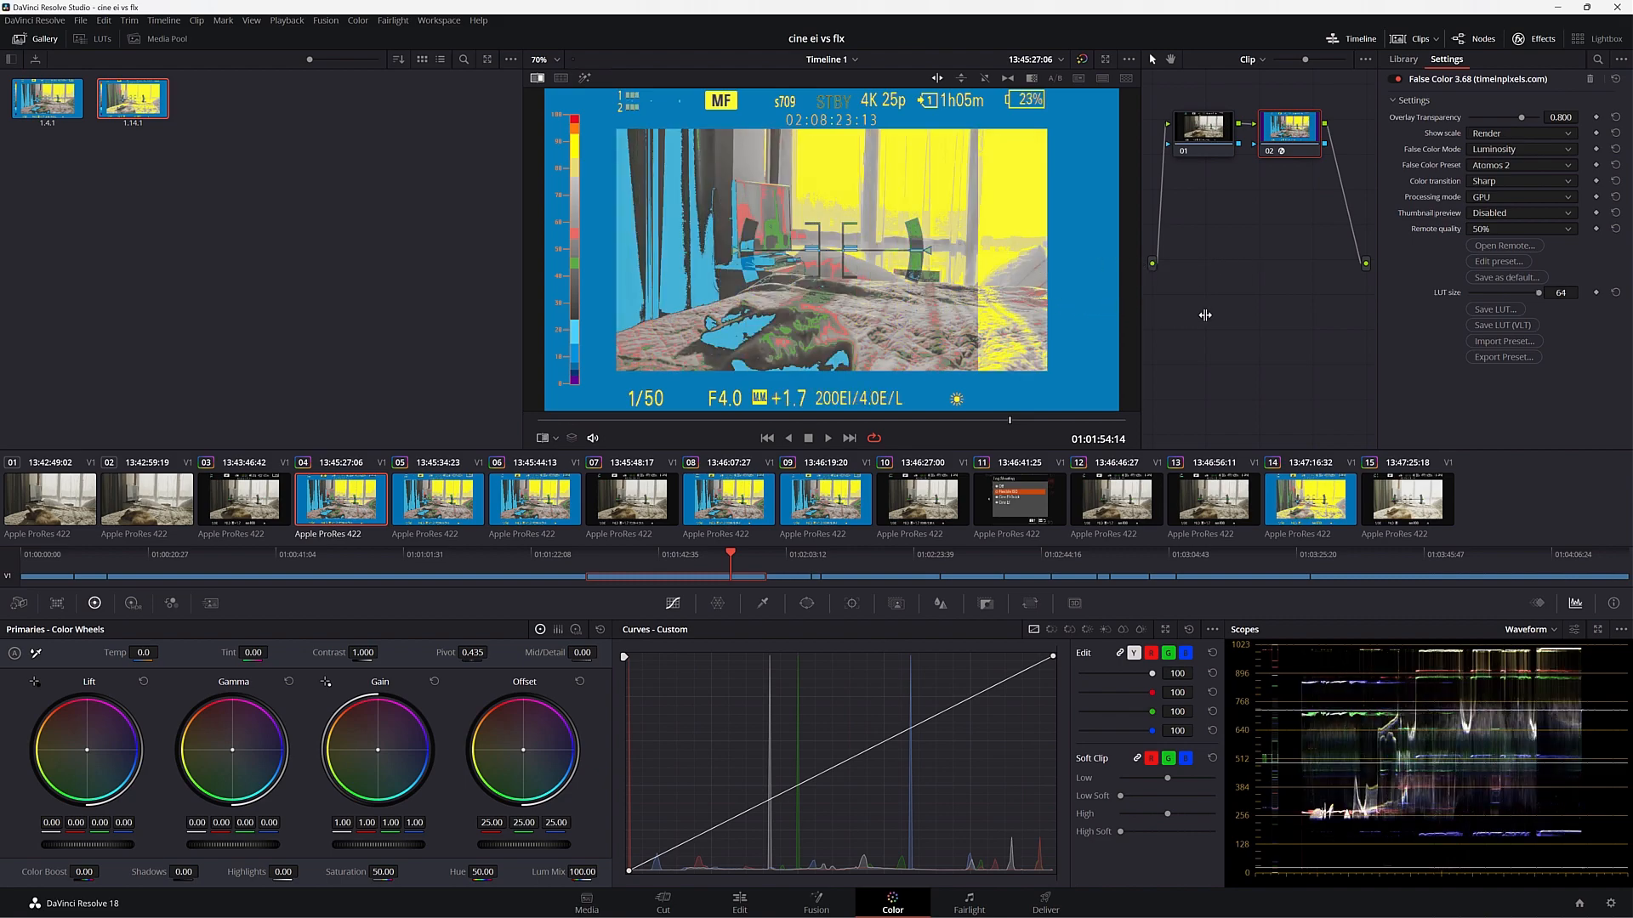
Slide the split-screen wipe toward the centre to compare false colour against the original.
{"action": "left_click_drag", "start_coordinate": [1203, 315], "coordinate": [823, 314]}
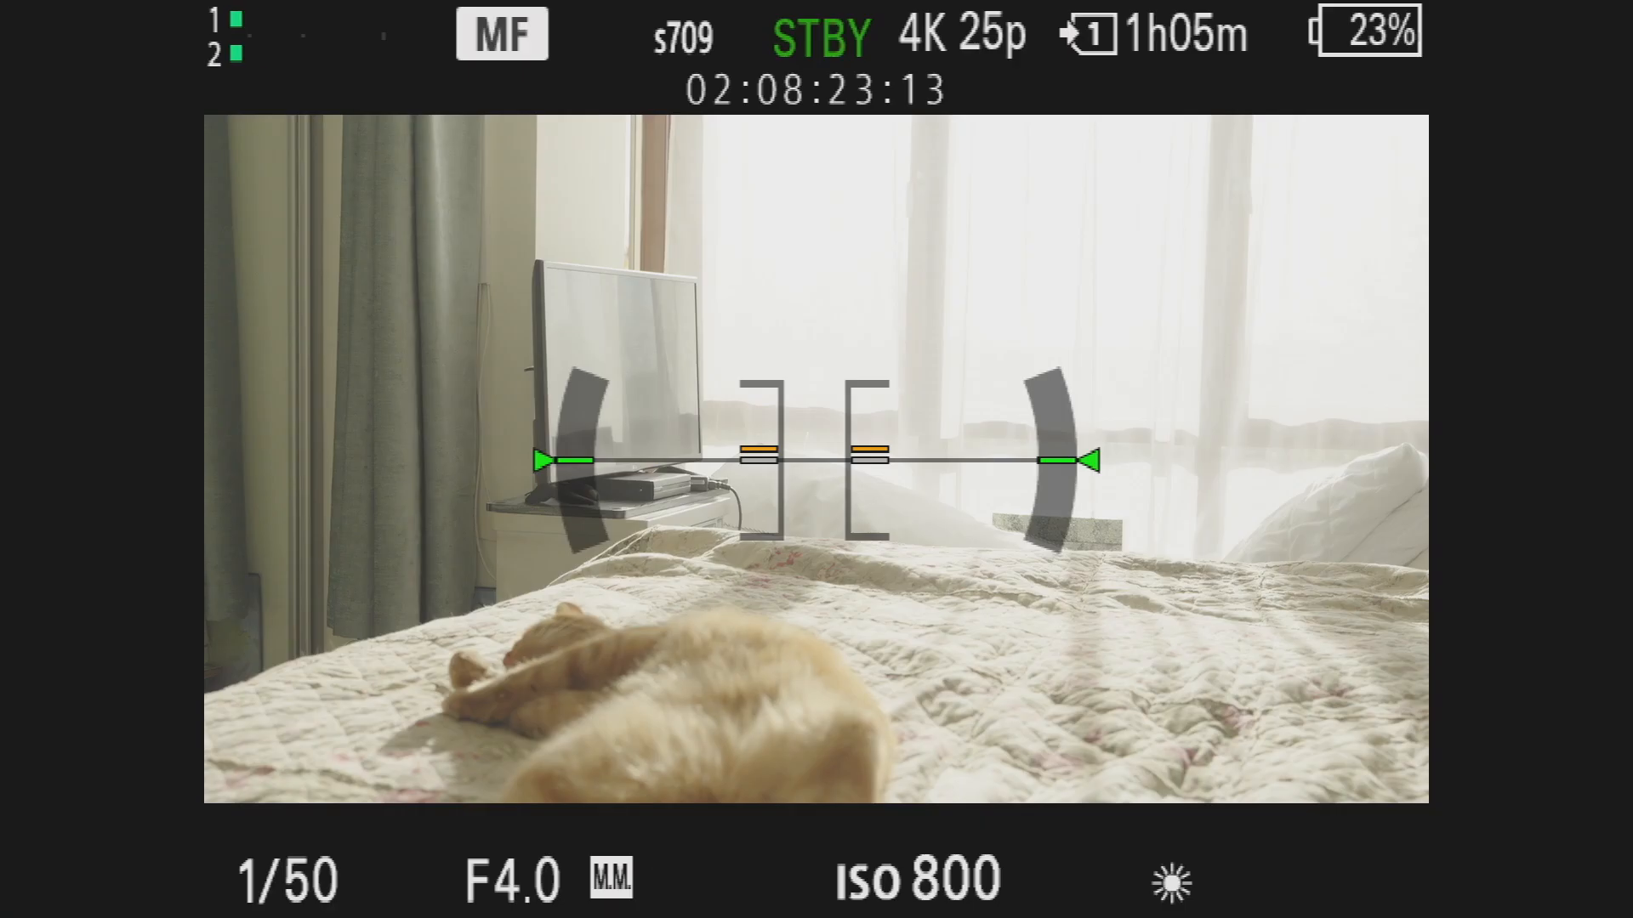